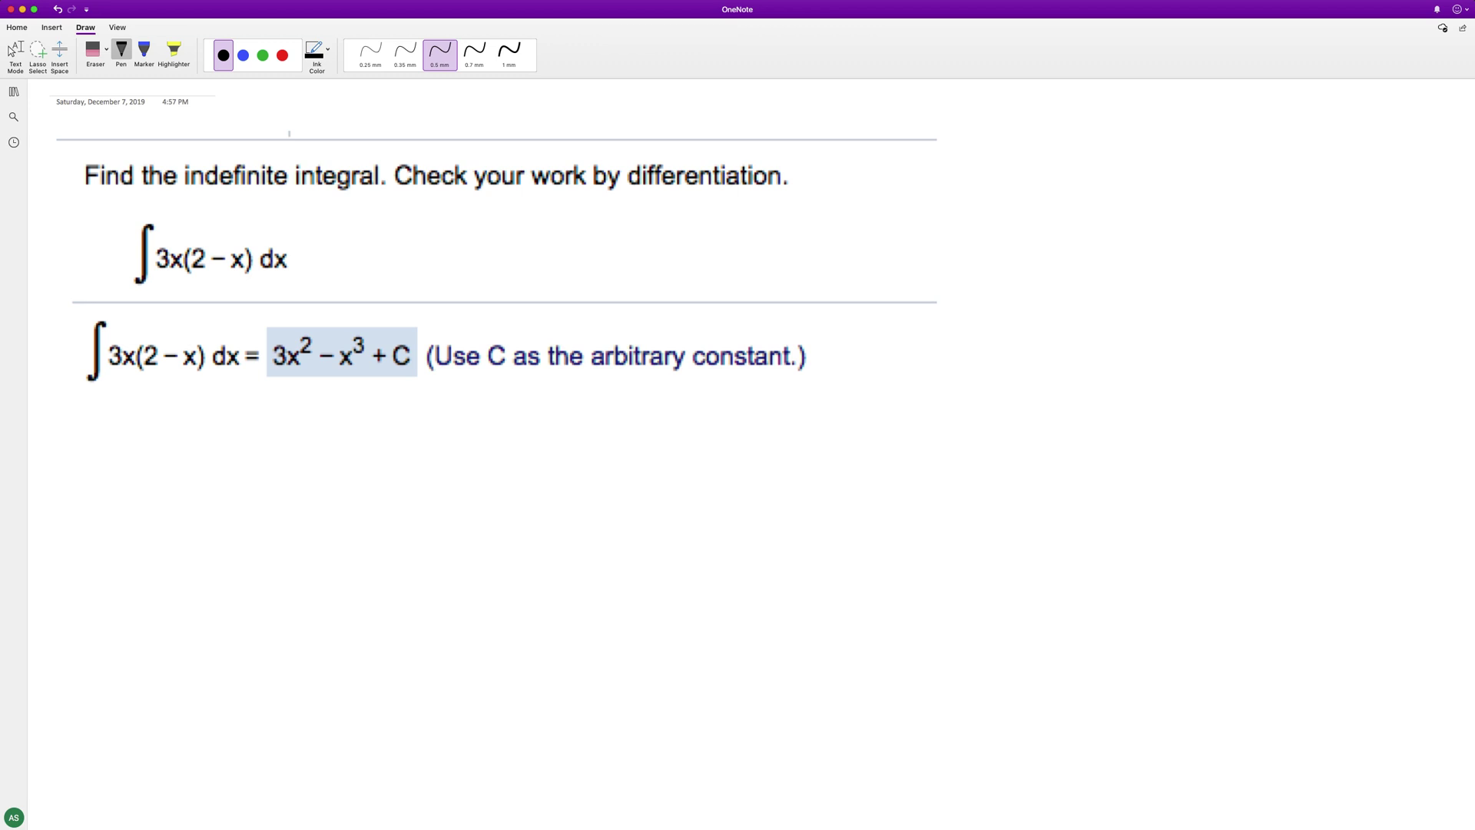
scroll(496, 345, up, 1)
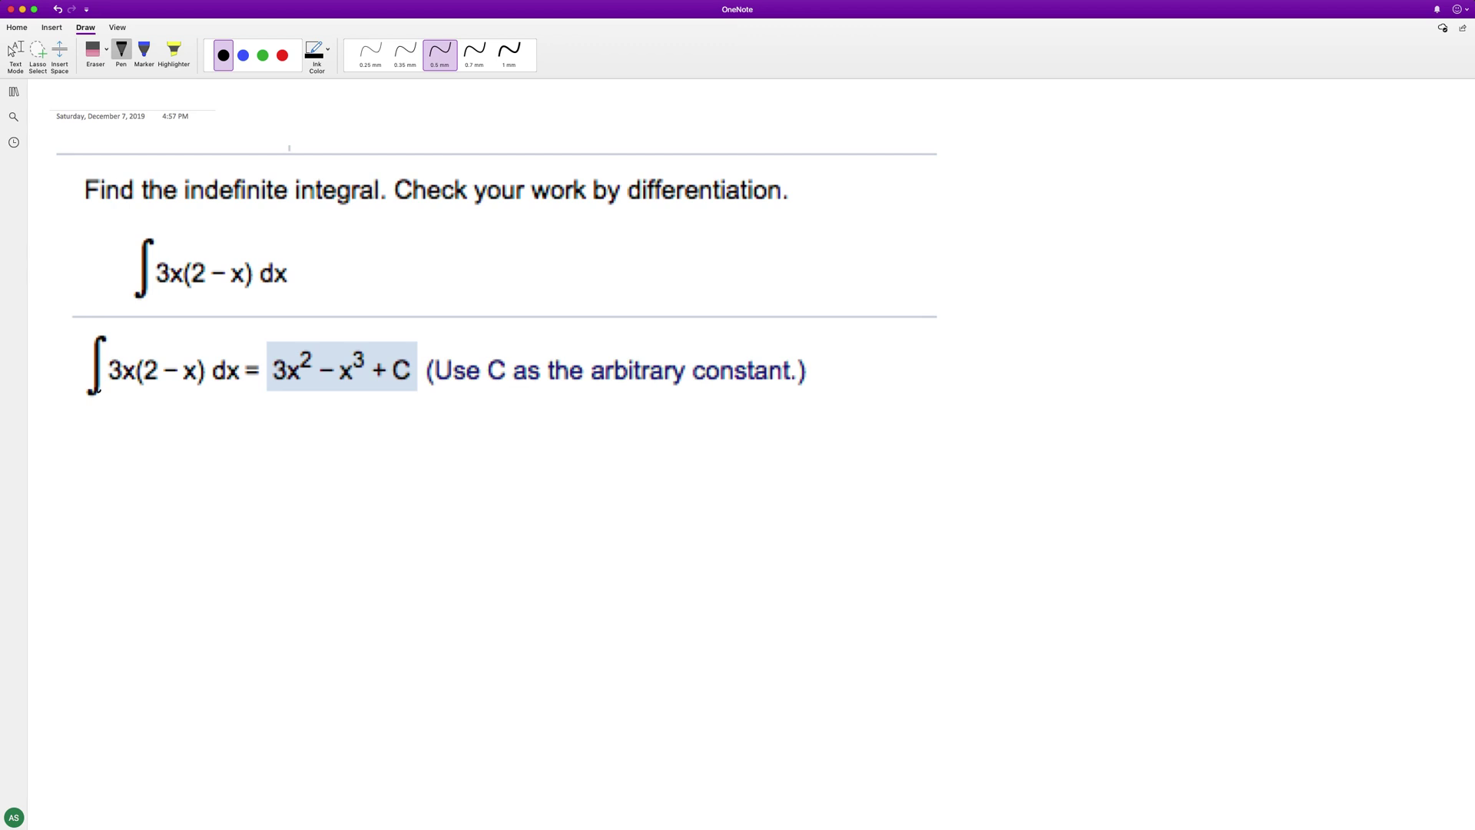
- Ink the integral ∫6x − 3x² at the top of the page
drag(132, 468, 91, 569)
mouse_move(167, 490)
mouse_down()
mouse_move(140, 562)
mouse_move(254, 542)
mouse_move(339, 563)
mouse_up()
drag(339, 523, 314, 563)
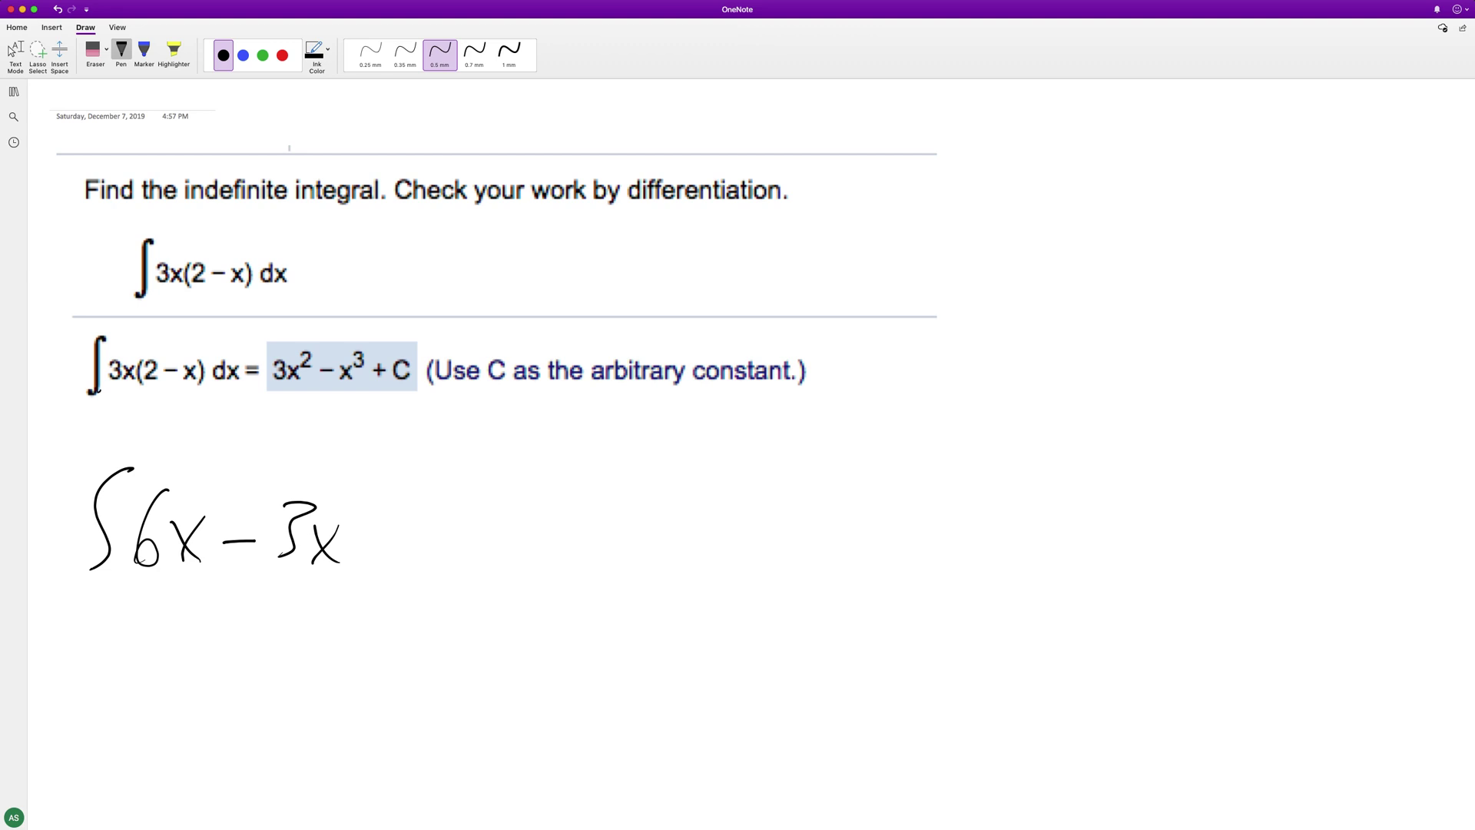
drag(356, 477, 381, 503)
- Write the first power-rule term 6x^(1+1)/(1+1) below the integral
mouse_move(145, 629)
mouse_down()
mouse_move(127, 691)
mouse_move(219, 706)
mouse_up()
drag(220, 653, 189, 710)
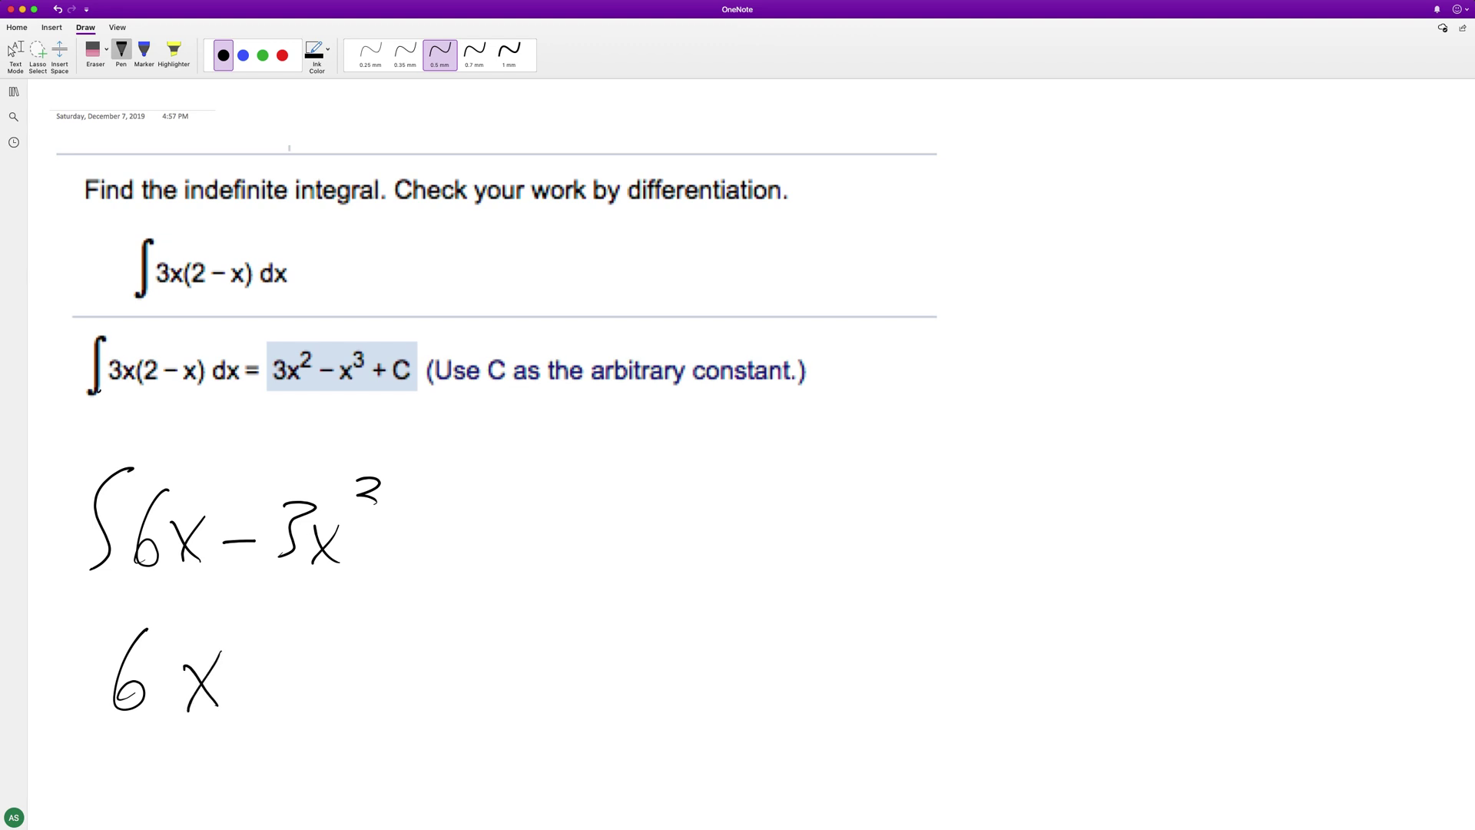
mouse_move(234, 600)
mouse_down()
mouse_move(237, 639)
mouse_move(275, 617)
mouse_up()
drag(297, 595, 292, 644)
drag(115, 736, 332, 726)
mouse_move(176, 740)
mouse_down()
mouse_move(176, 789)
mouse_move(195, 778)
mouse_up()
drag(185, 766, 222, 786)
- Write the minus and the second term 3x^(2+1) over a fraction bar
drag(375, 720, 412, 719)
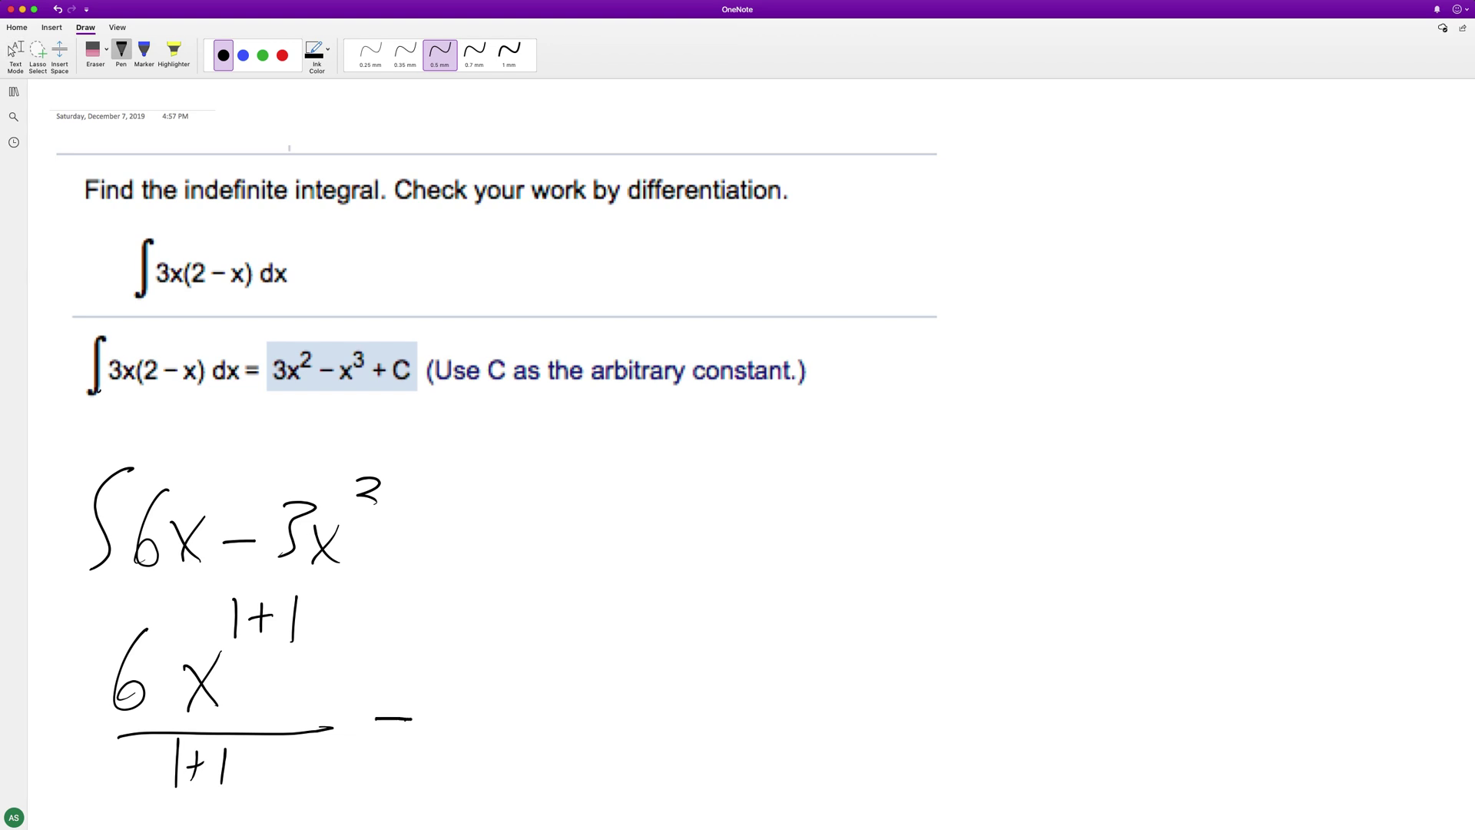
drag(463, 646, 466, 719)
mouse_move(526, 664)
mouse_down()
mouse_move(562, 714)
mouse_move(524, 715)
mouse_up()
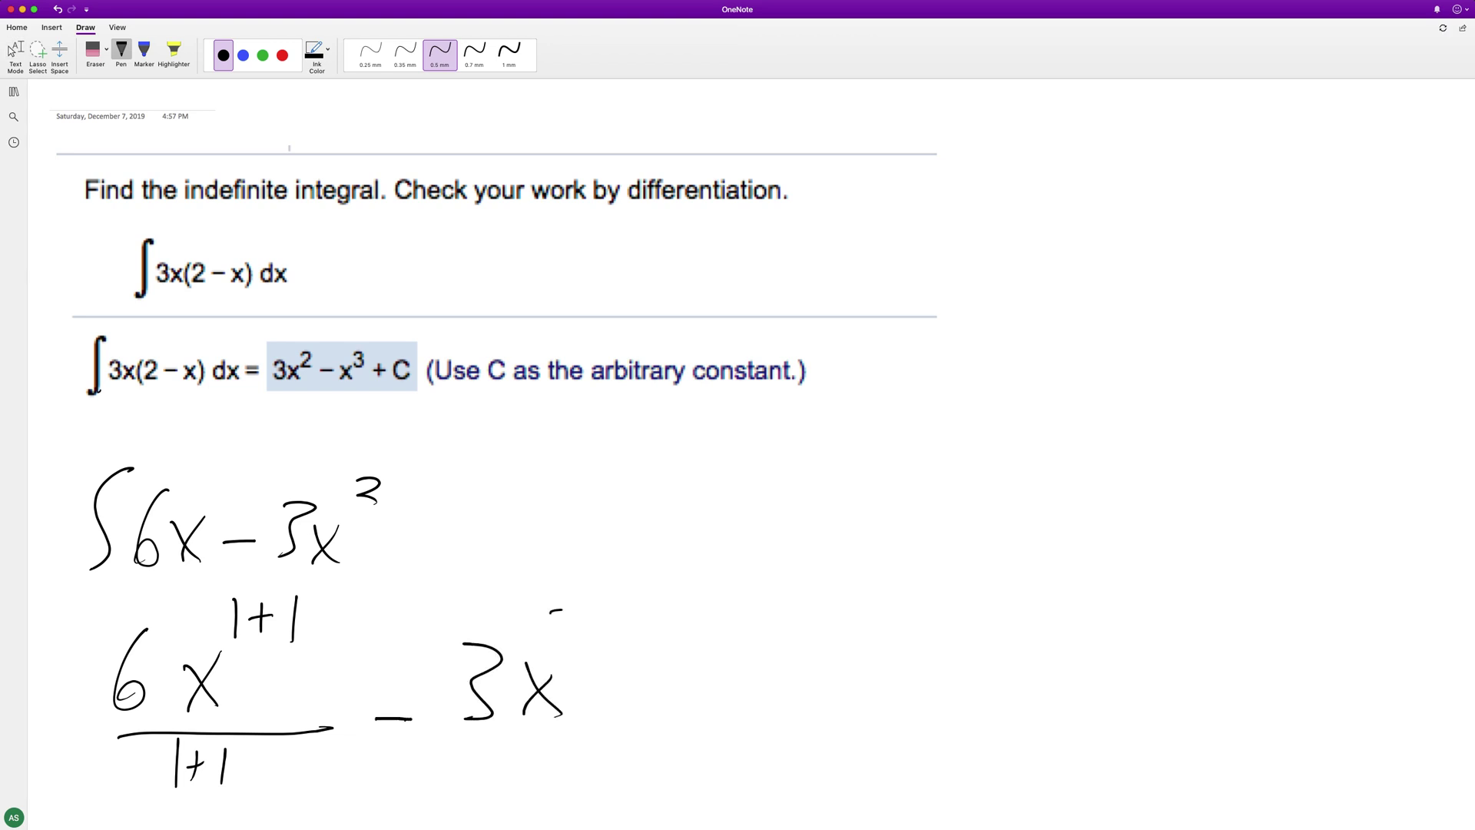
drag(551, 611, 596, 646)
drag(583, 631, 627, 643)
drag(461, 736, 647, 727)
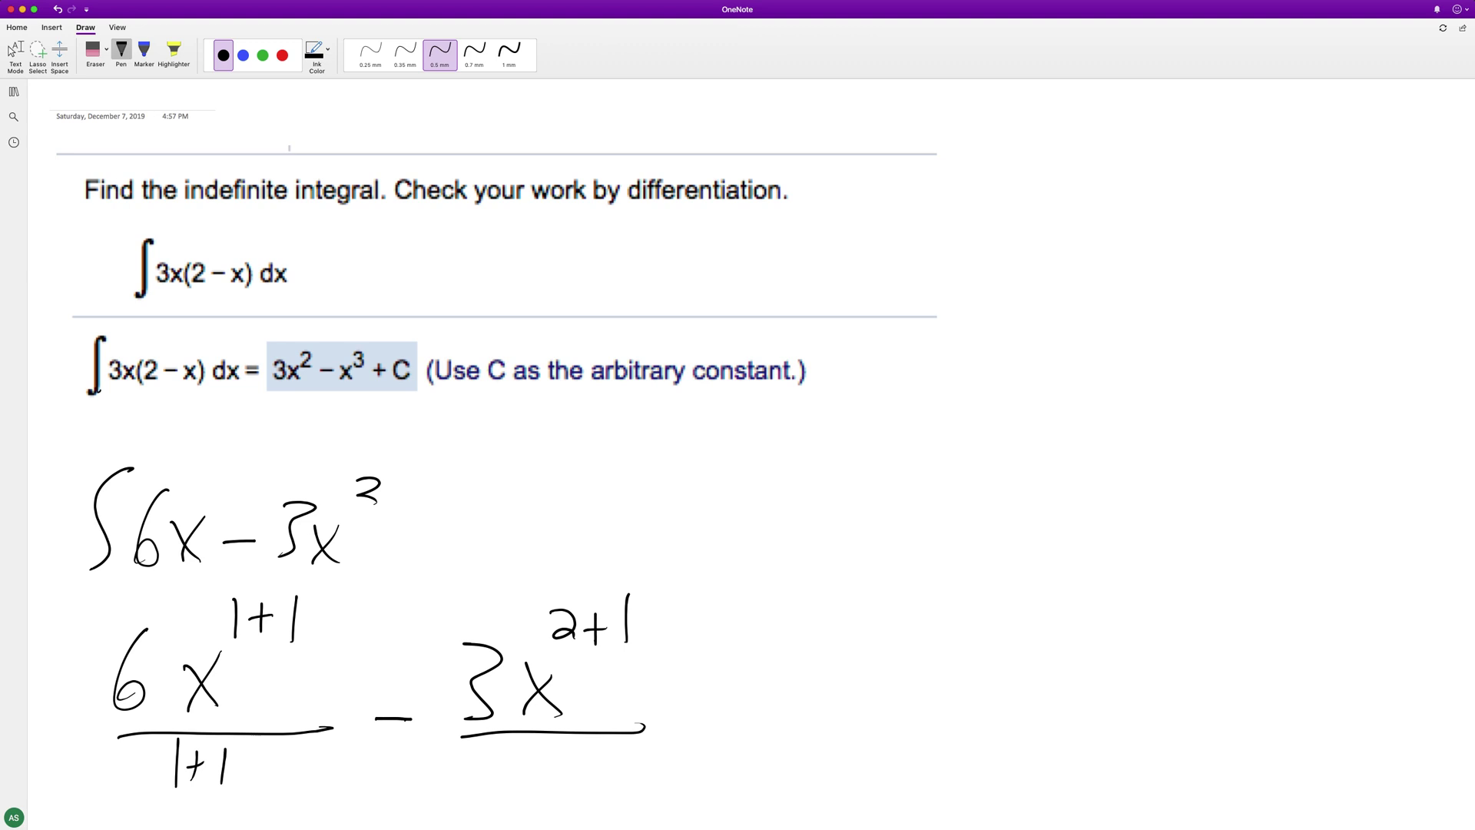
mouse_move(497, 755)
mouse_down()
mouse_move(519, 793)
mouse_move(546, 781)
mouse_up()
- Finish the 2+1 denominator, add + C, and start an arrow toward the simplification
drag(535, 775, 581, 787)
mouse_move(714, 690)
mouse_down()
mouse_move(713, 738)
mouse_move(729, 710)
mouse_up()
drag(808, 678, 820, 738)
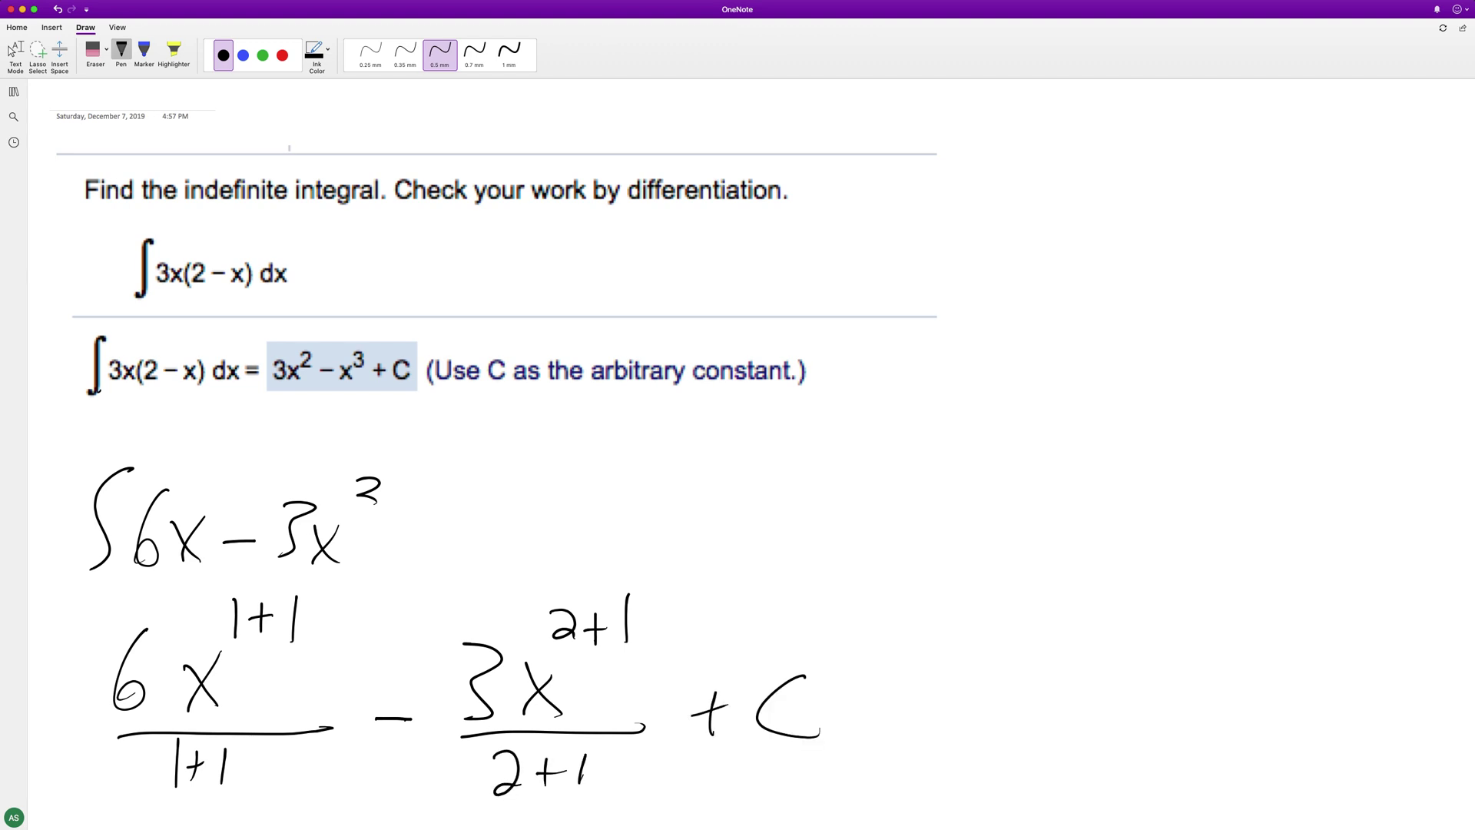
mouse_move(819, 620)
mouse_down()
mouse_move(807, 548)
mouse_move(897, 392)
mouse_move(886, 457)
mouse_up()
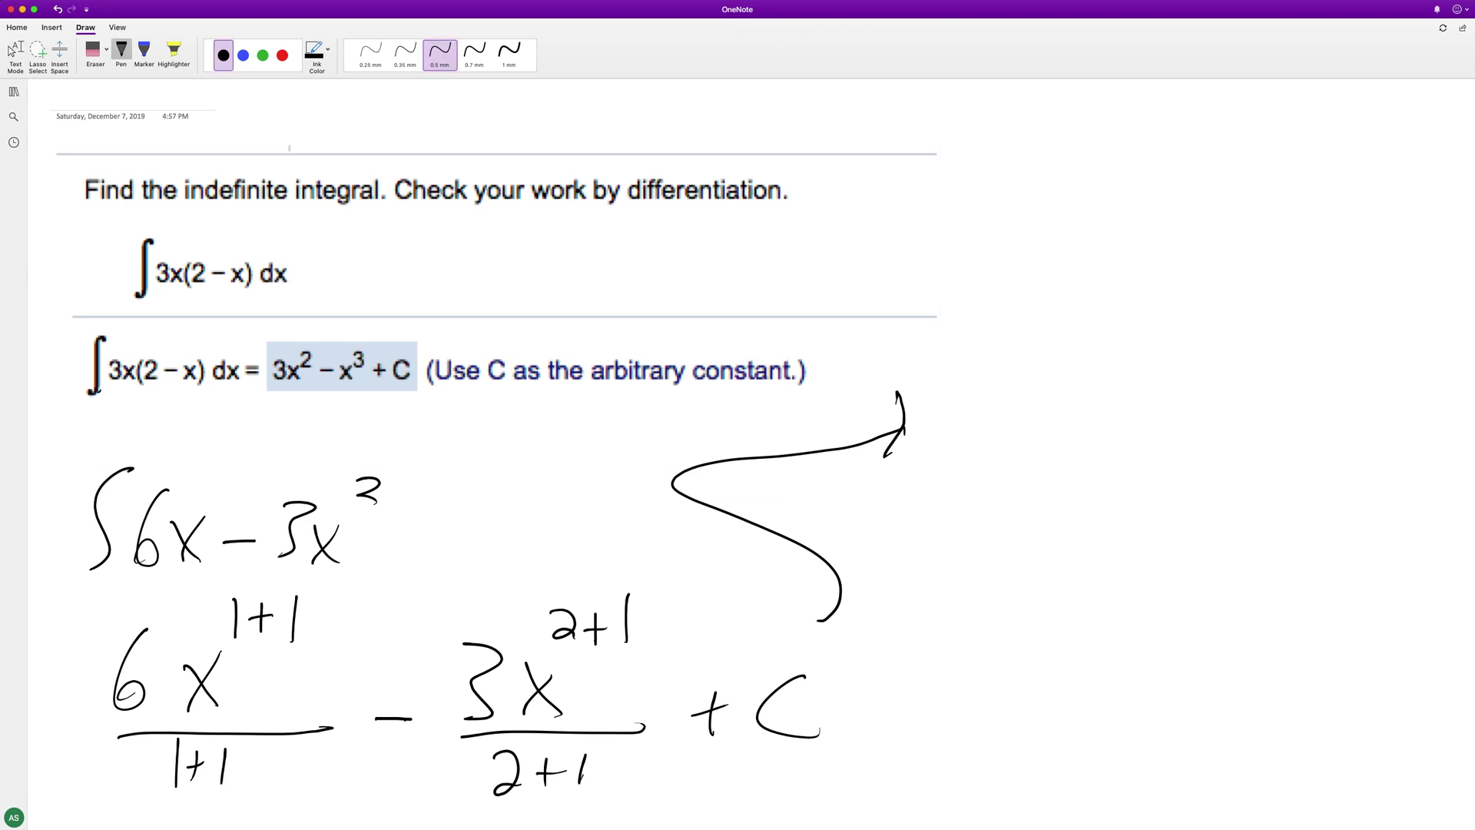
- Write the intermediate fractions 6x²/2 − 3x³/3 beside the arrow
drag(1012, 367, 991, 448)
drag(1035, 396, 1067, 440)
drag(1067, 402, 1038, 443)
drag(1083, 352, 1113, 392)
mouse_move(957, 468)
mouse_down()
mouse_move(1101, 466)
mouse_move(1082, 517)
mouse_up()
drag(1157, 452, 1197, 452)
mouse_move(1235, 376)
mouse_down()
mouse_move(1245, 445)
mouse_move(1308, 453)
mouse_up()
drag(1308, 411, 1284, 452)
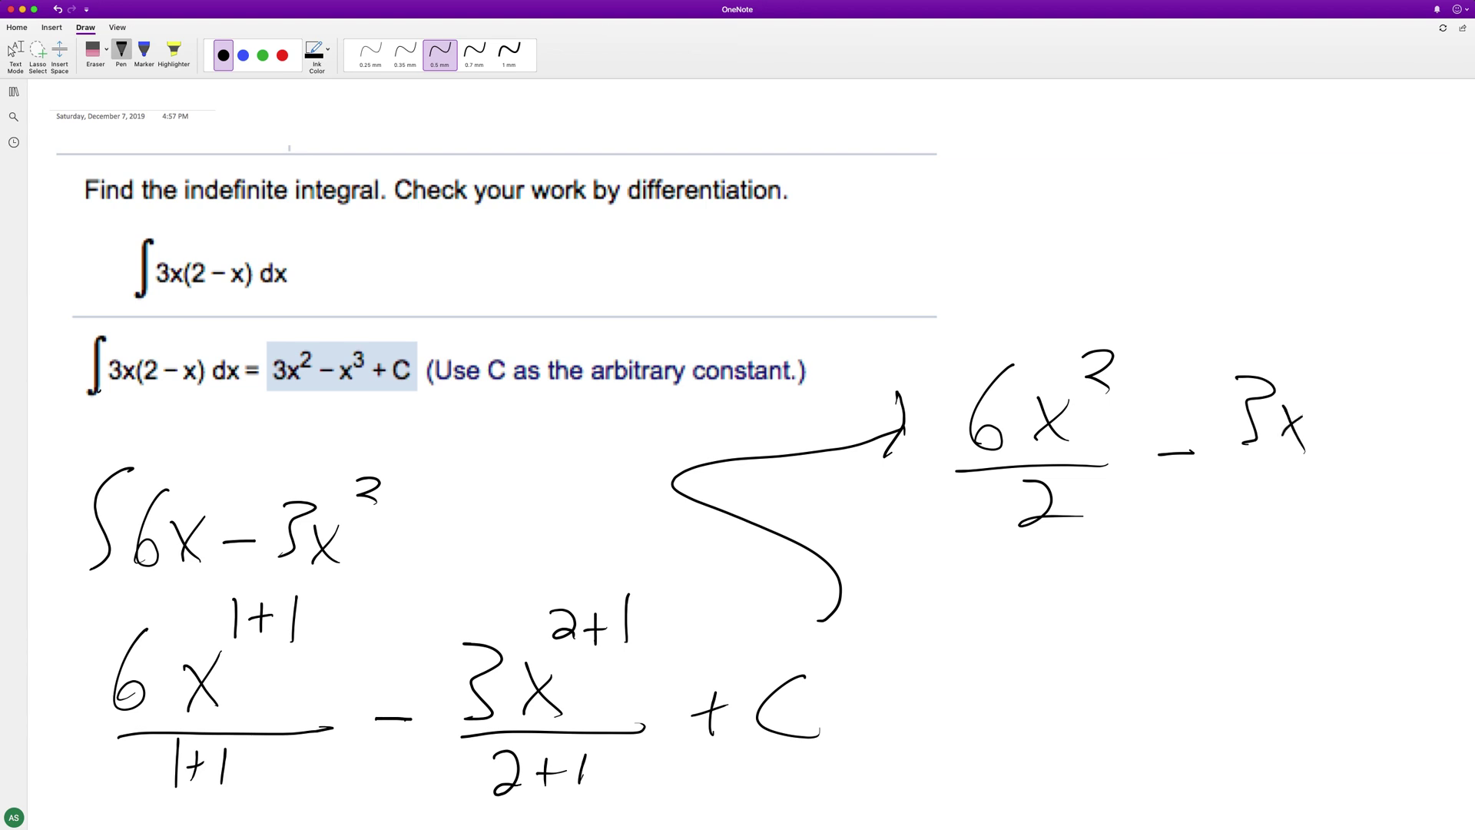
drag(1335, 342, 1352, 383)
mouse_move(1213, 484)
mouse_down()
mouse_move(1339, 487)
mouse_move(1256, 554)
mouse_up()
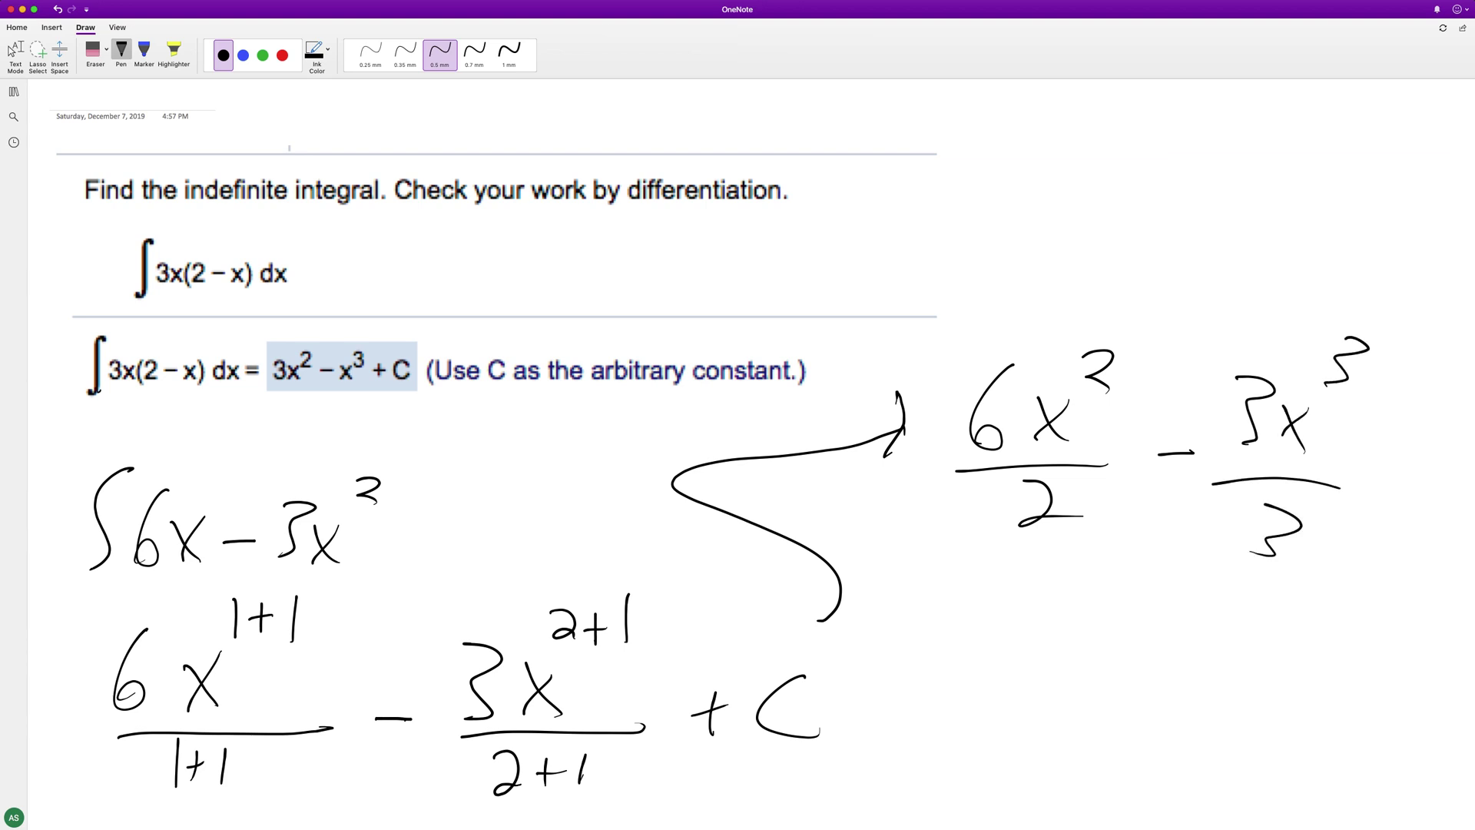
- Cancel the 6 against the 2 and begin the result 3x² −
drag(1104, 465, 999, 534)
drag(1012, 394, 919, 452)
mouse_move(945, 613)
mouse_down()
mouse_move(957, 681)
mouse_move(1040, 690)
mouse_up()
drag(1042, 643, 1005, 690)
drag(1057, 583, 1137, 662)
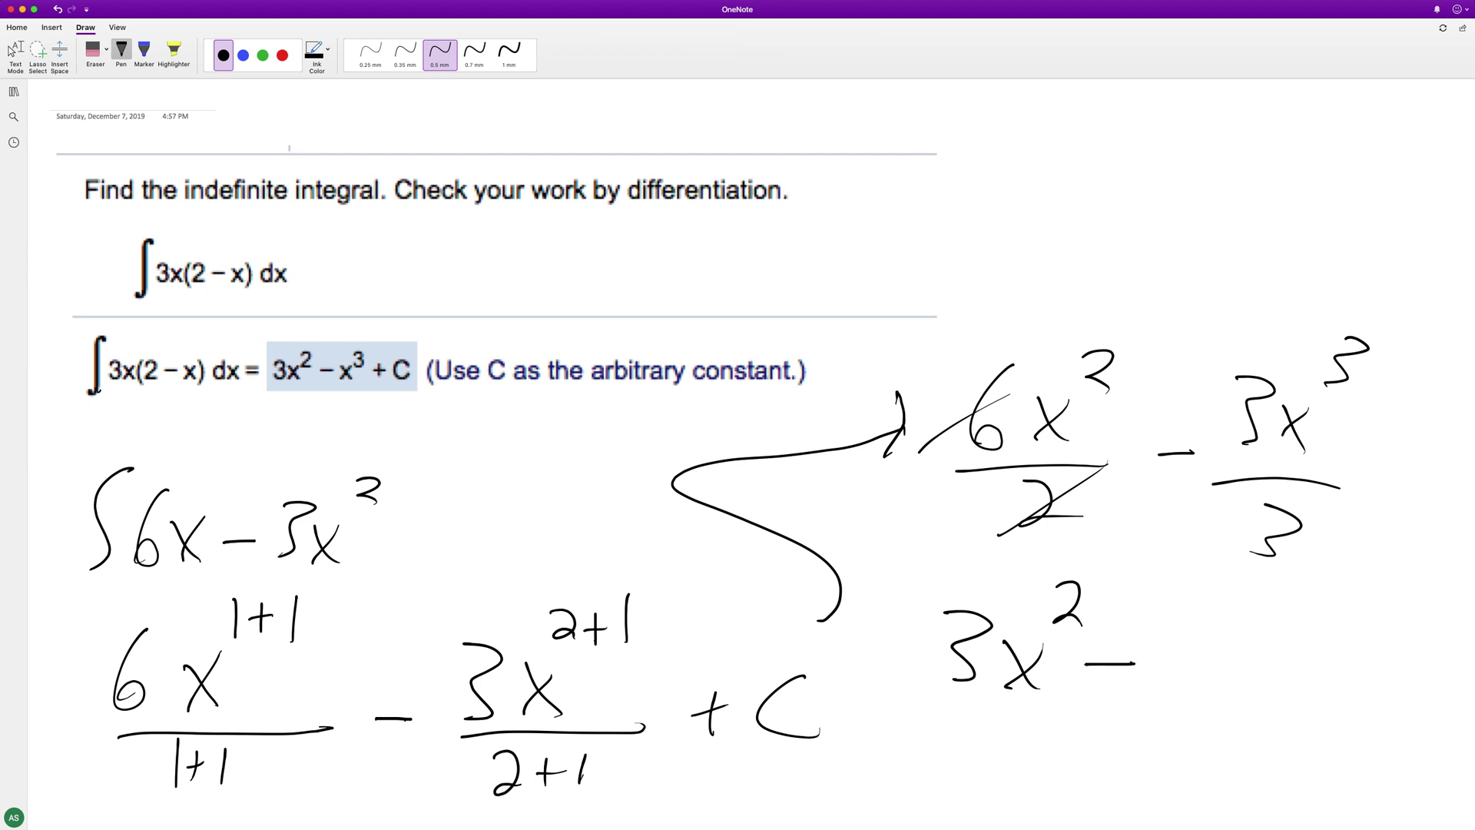
- Cancel the 3s, finish x³ + C, box the answer, and circle the matching given answer
drag(1275, 382, 1213, 454)
drag(1305, 484, 1229, 556)
drag(1160, 640, 1197, 708)
drag(1204, 647, 1164, 706)
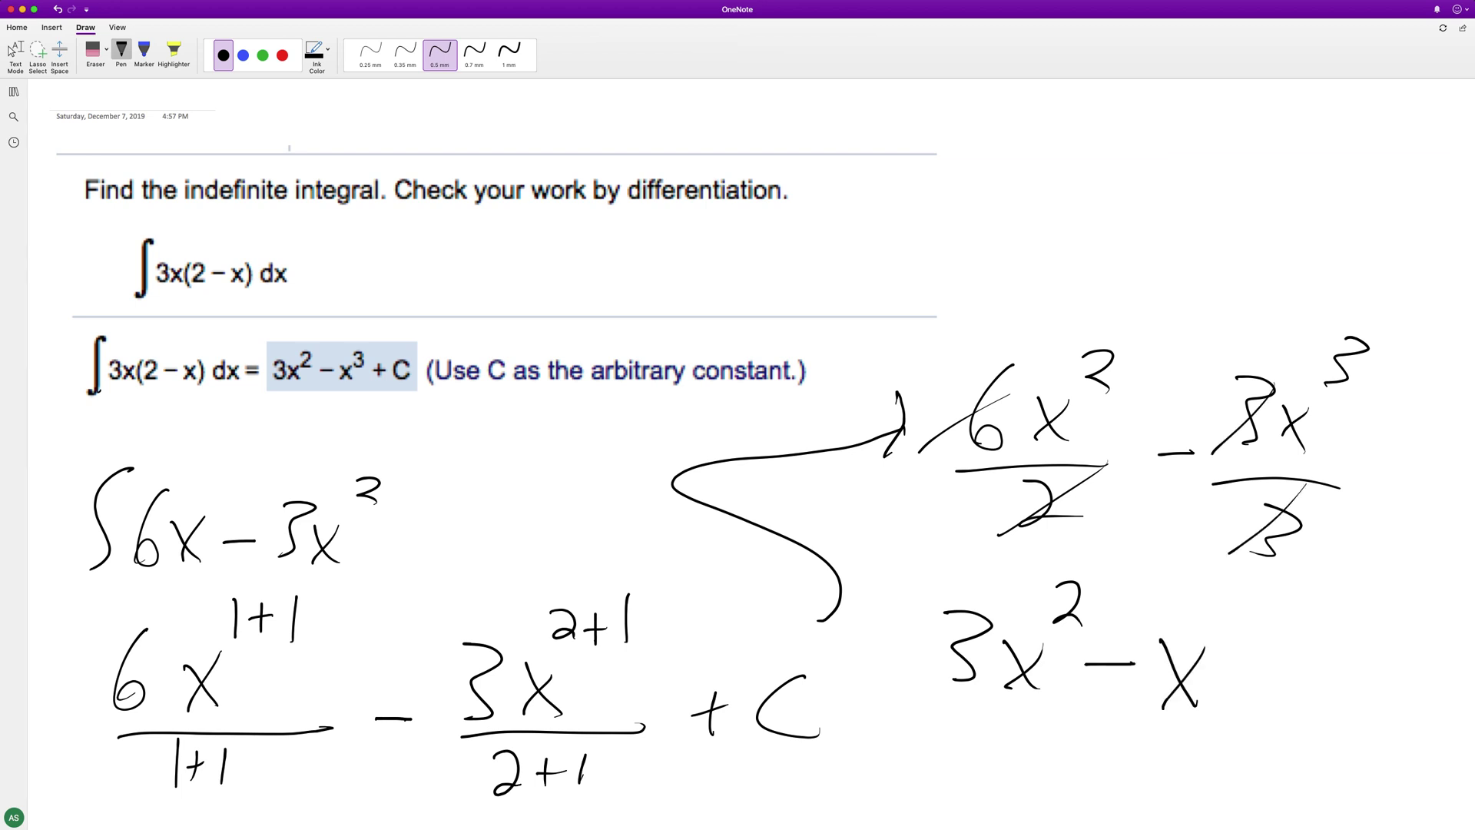
drag(1238, 591, 1282, 696)
mouse_move(1261, 671)
mouse_down()
mouse_move(1307, 670)
mouse_move(1379, 707)
mouse_up()
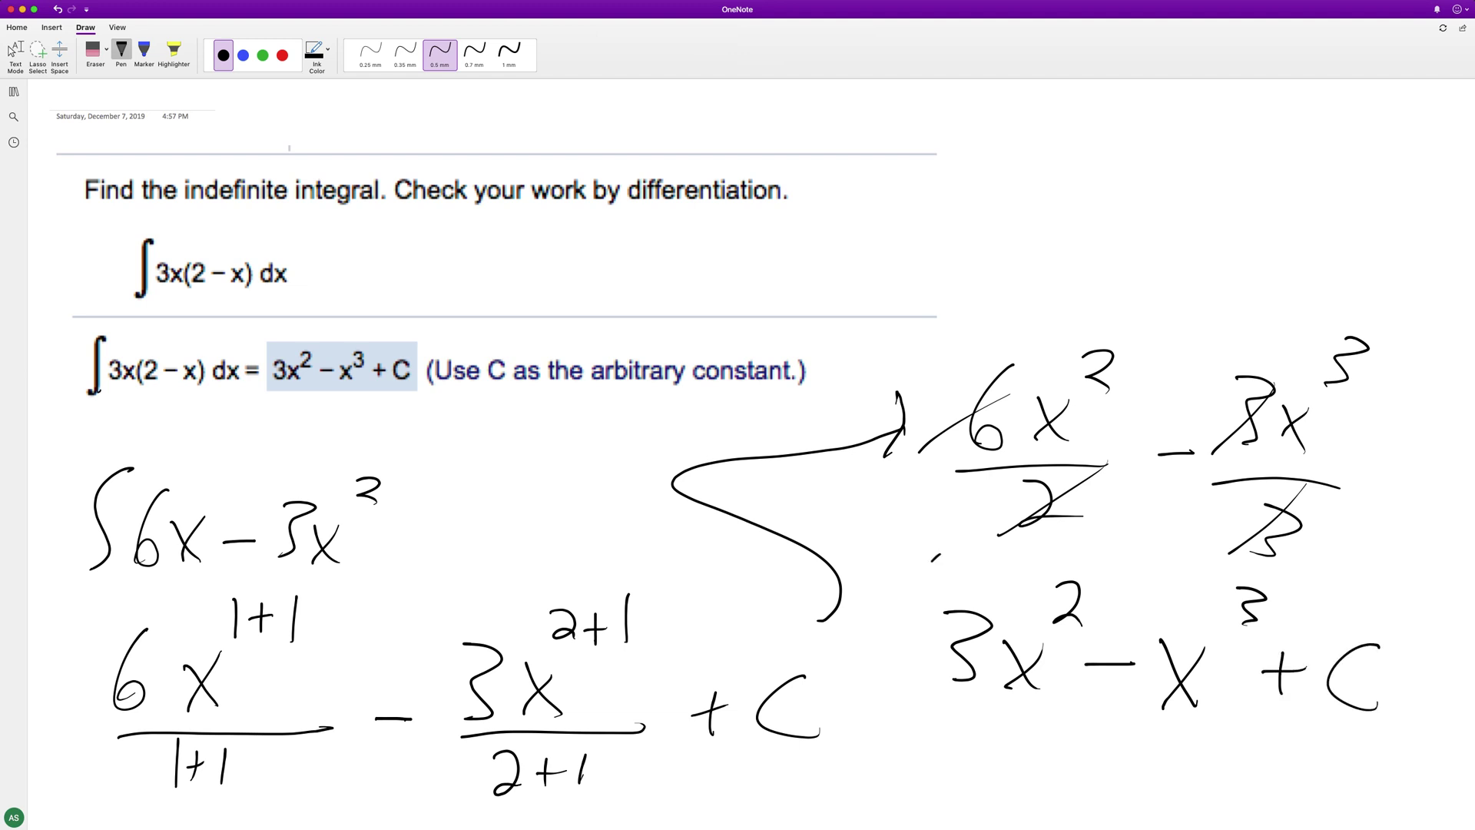
mouse_move(911, 561)
mouse_down()
mouse_move(1231, 759)
mouse_move(1407, 692)
mouse_move(1165, 558)
mouse_move(911, 560)
mouse_up()
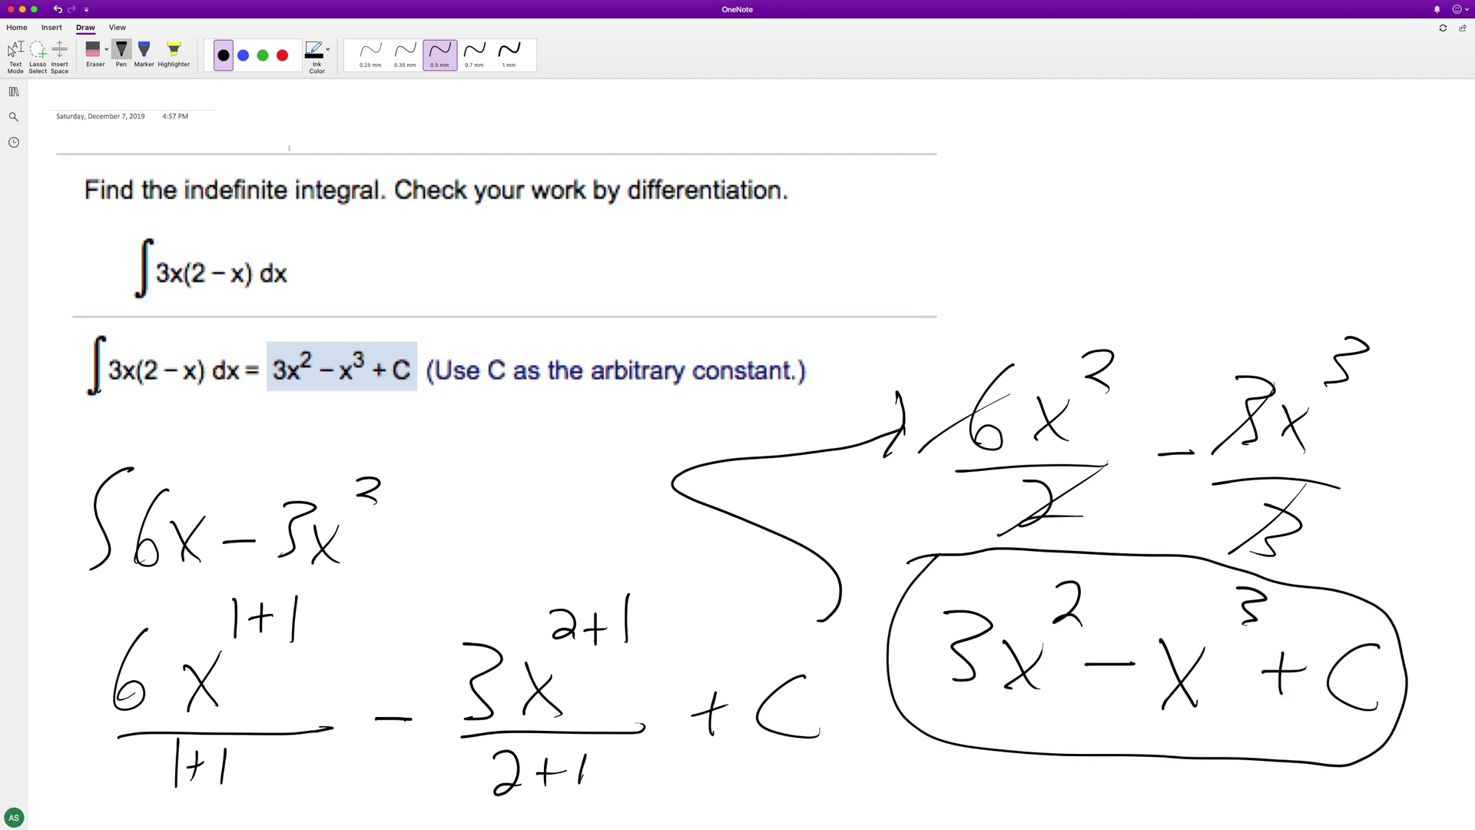
mouse_move(300, 314)
mouse_down()
mouse_move(249, 346)
mouse_move(438, 335)
mouse_up()
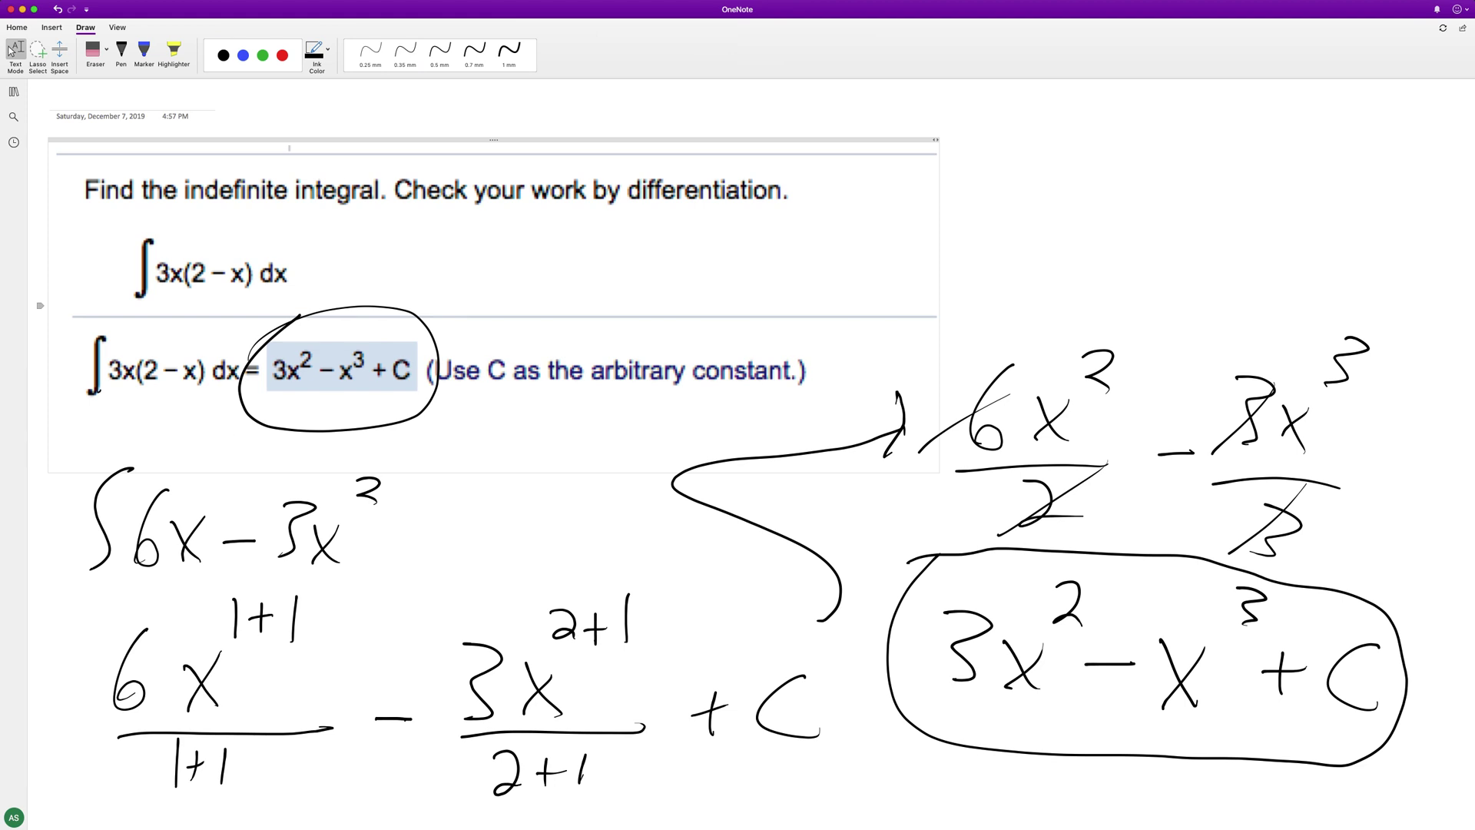